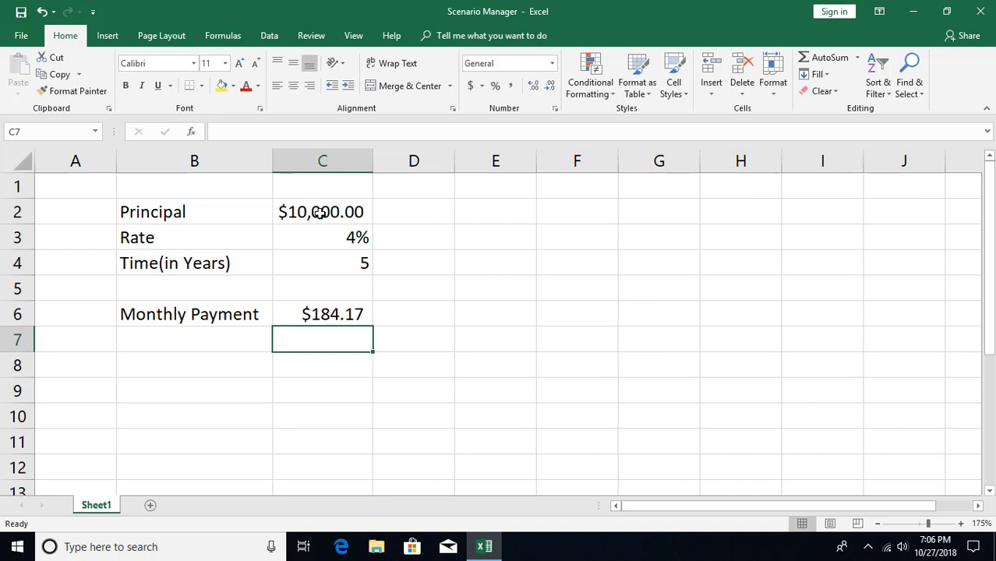
Step: Examine the monthly payment formula in C6 and the principal, rate and time inputs in C2 to C4
click(335, 315)
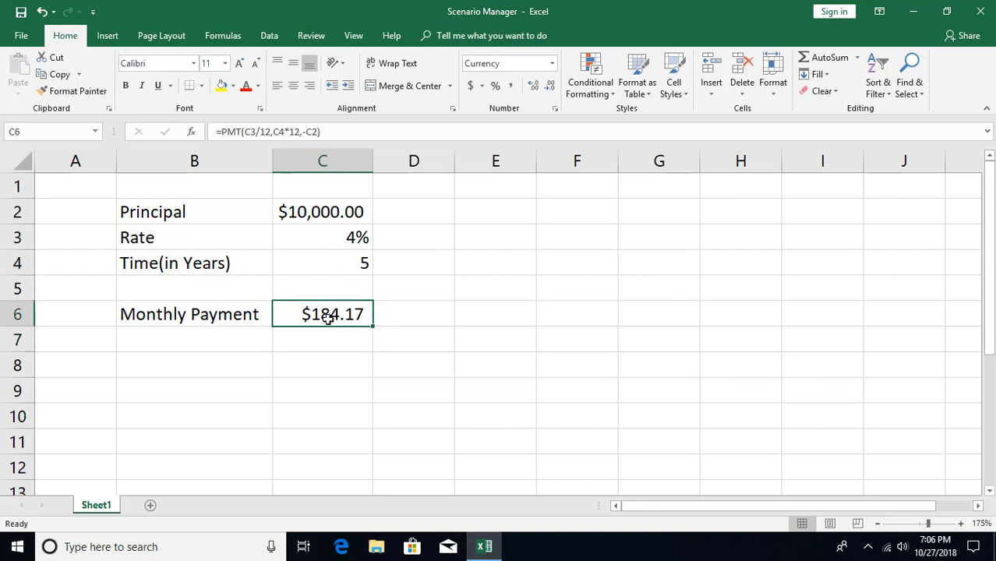
click(353, 211)
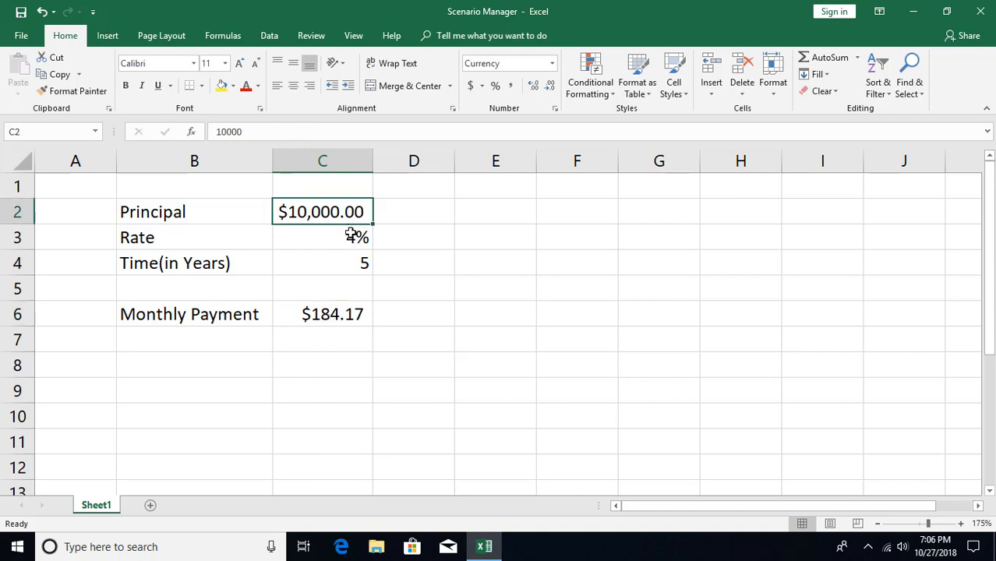
click(350, 237)
click(343, 263)
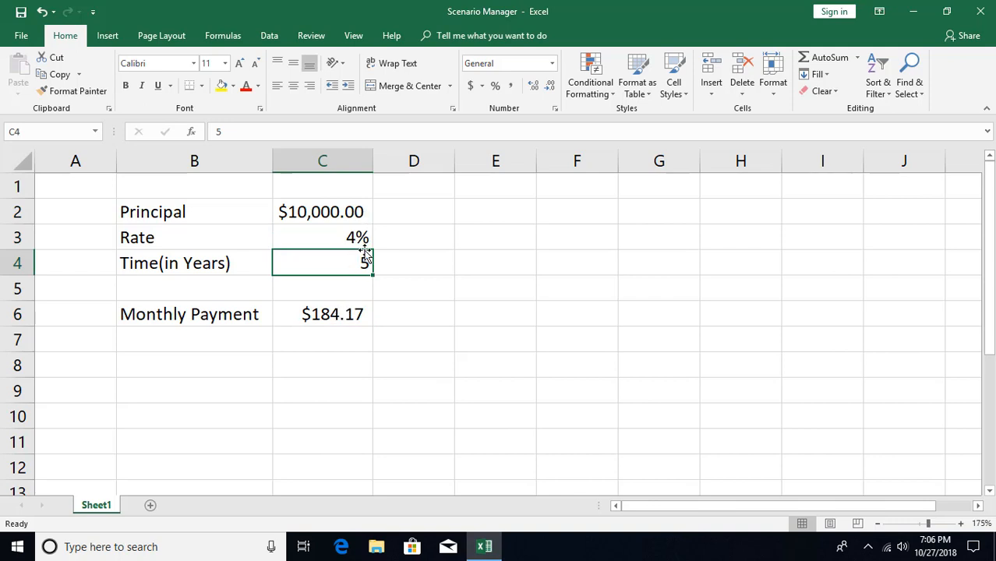
Step: Add a what-if scenario named "50000 at 5% for 5 yrs" with C2:C4 as the changing cells
click(268, 37)
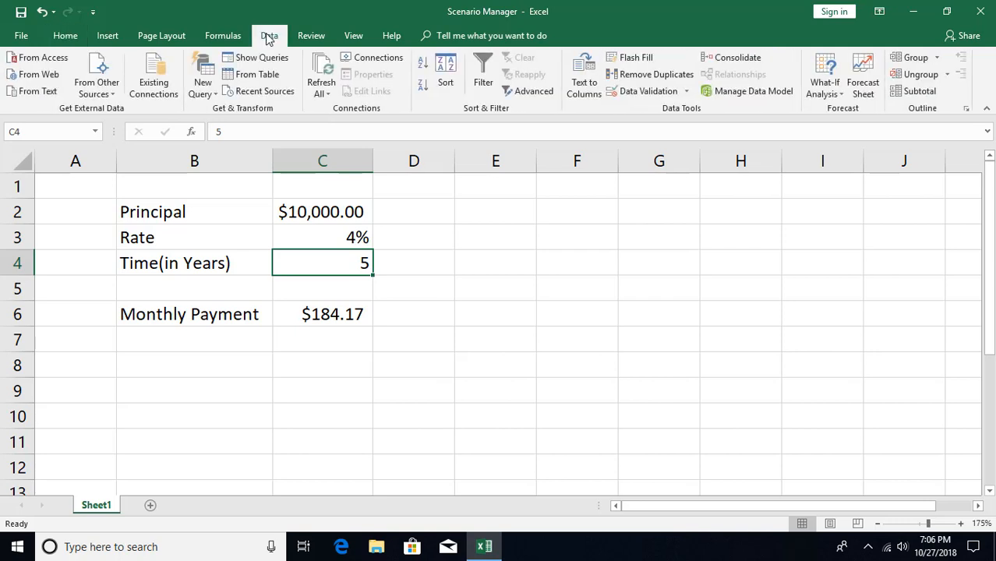
click(824, 94)
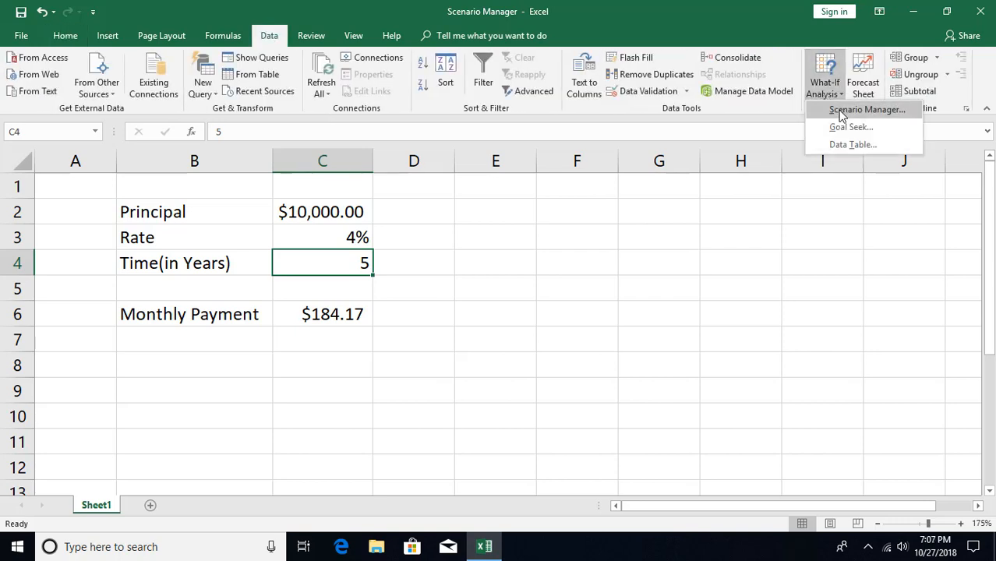
click(839, 110)
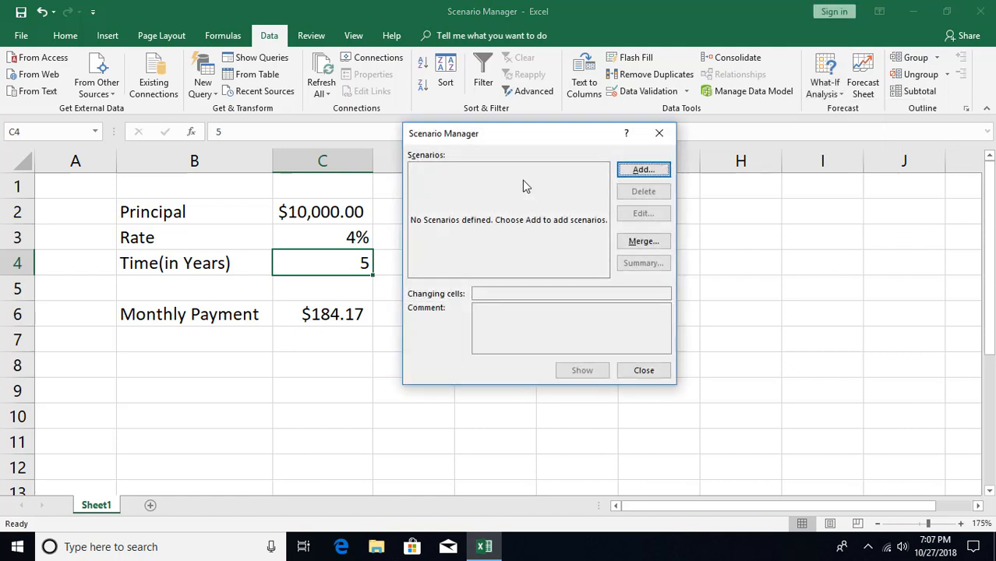
drag(512, 131, 530, 165)
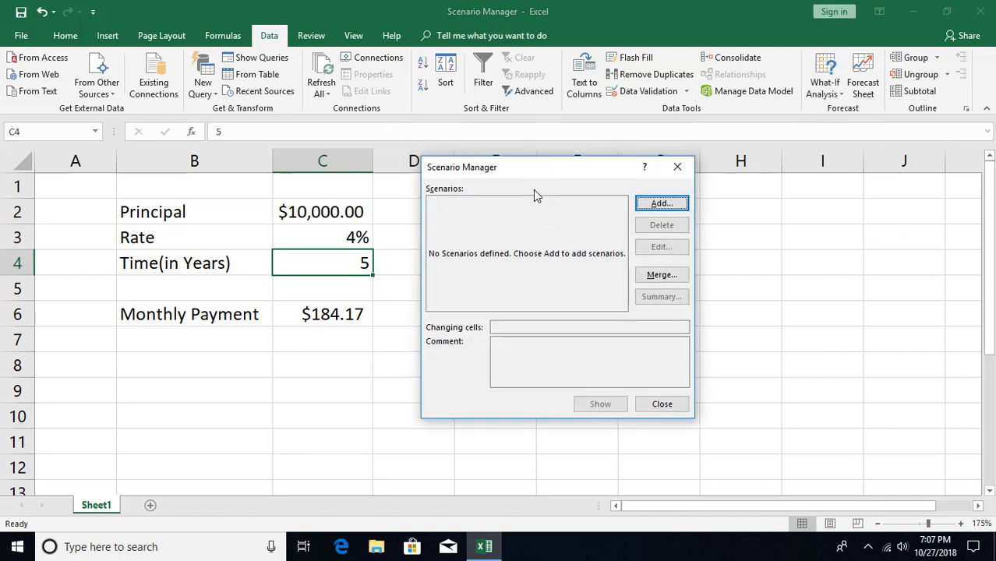
click(662, 203)
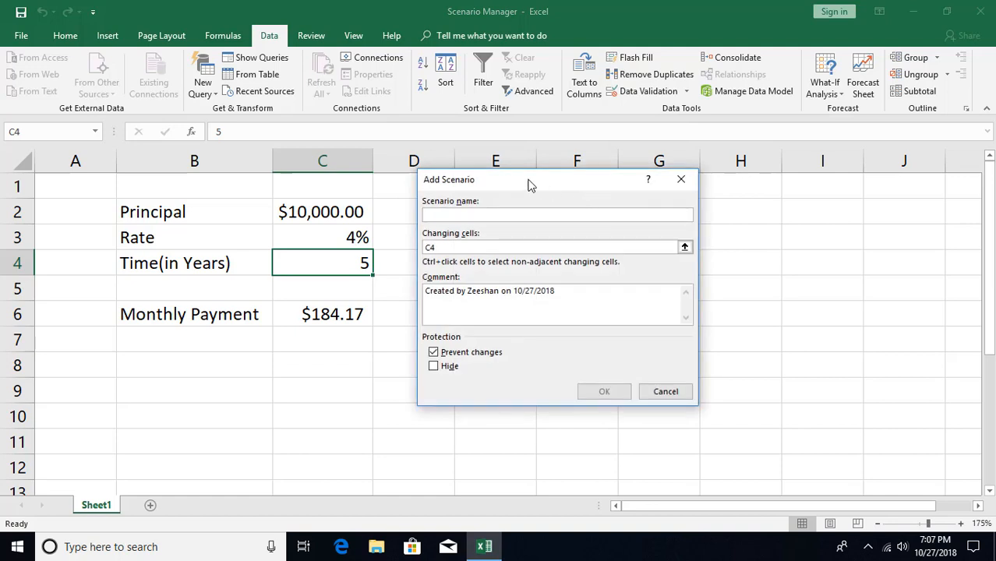
drag(511, 182, 532, 202)
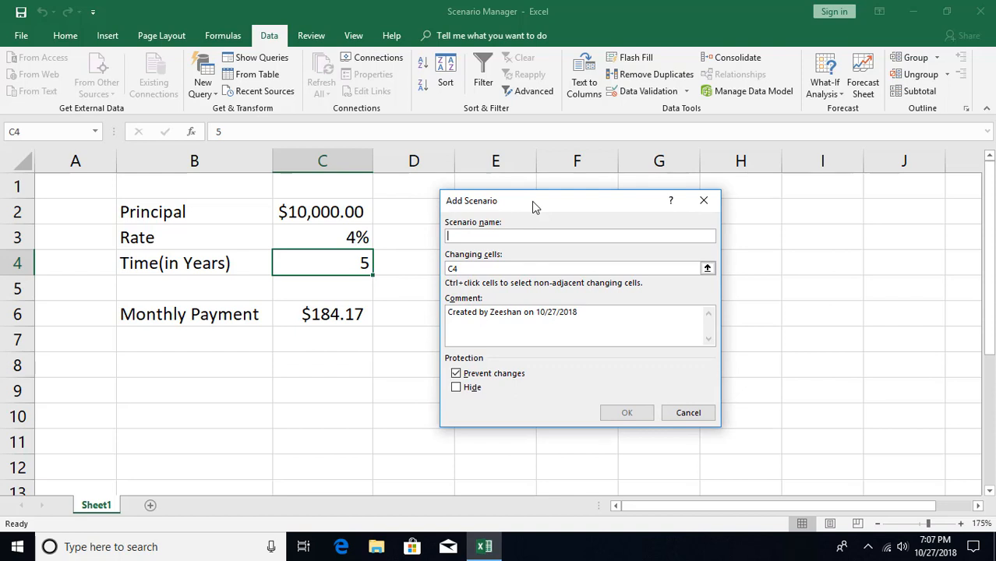
text(50000)
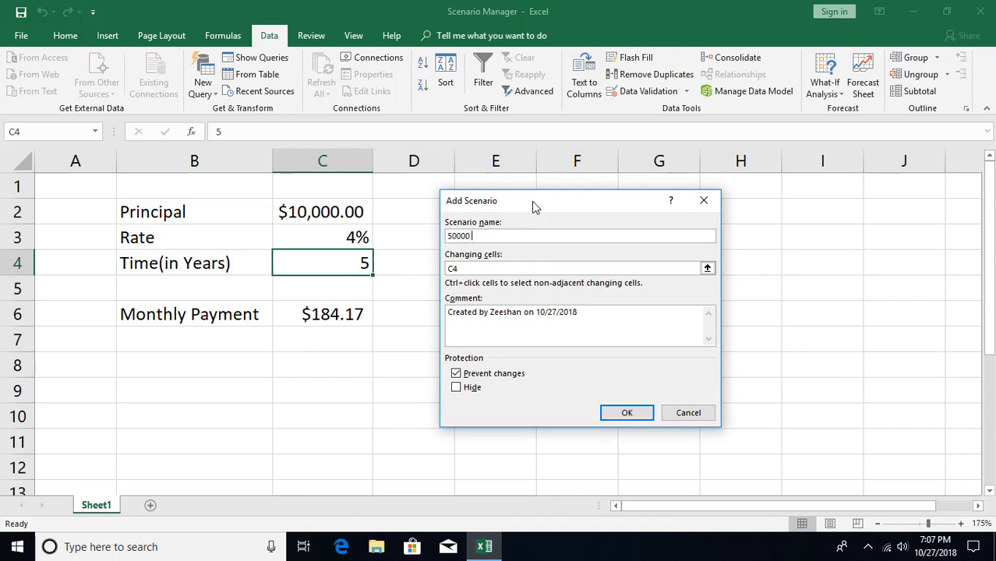
text( at 5% for 5 yrs)
click(472, 268)
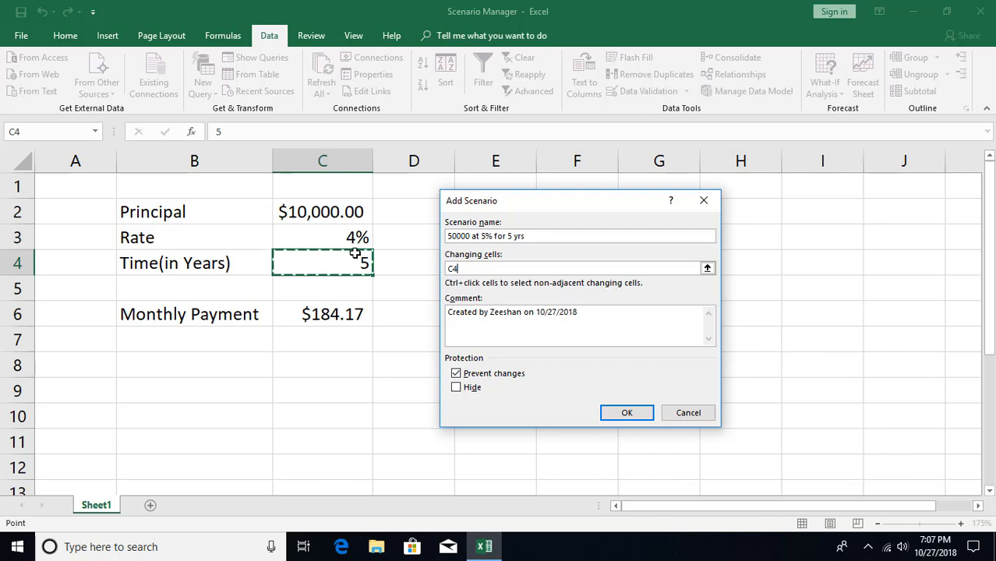
drag(344, 206, 339, 258)
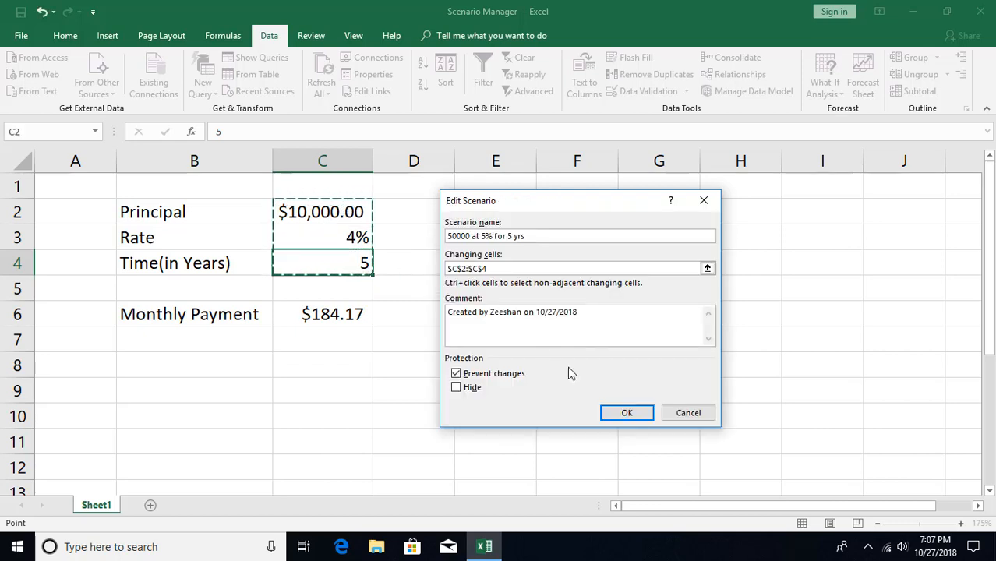
click(623, 417)
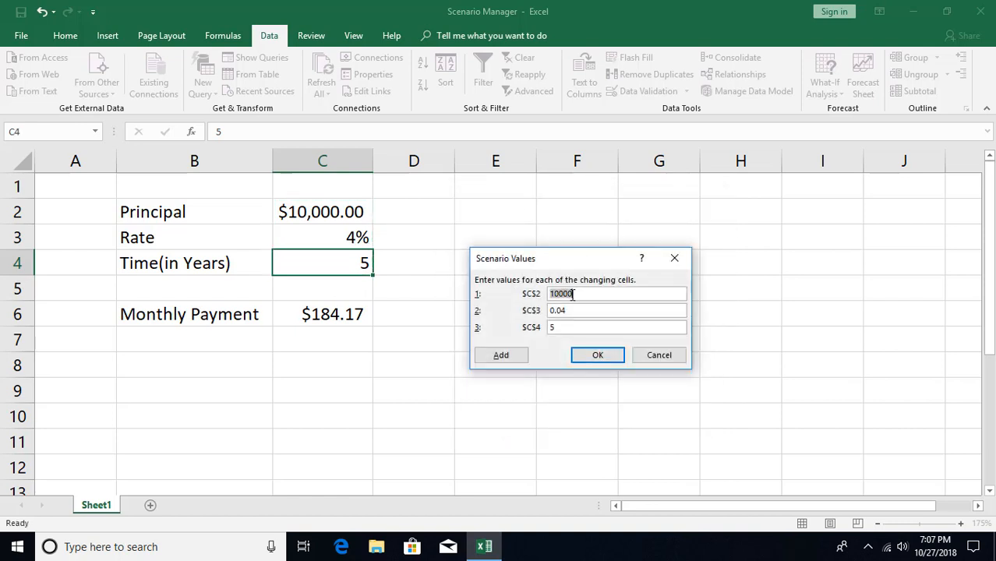
Step: Set the scenario values to 50000 for C2 and 0.05 for C3, keep 5 for C4, and start another scenario
text(5000)
drag(571, 309, 532, 309)
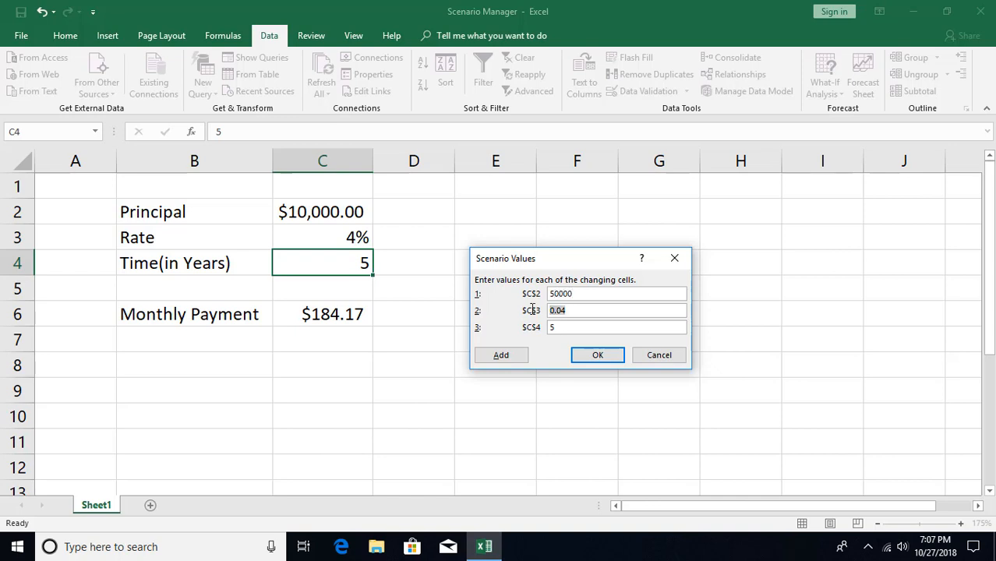
key(Right)
text(5)
key(Tab)
click(549, 334)
click(501, 357)
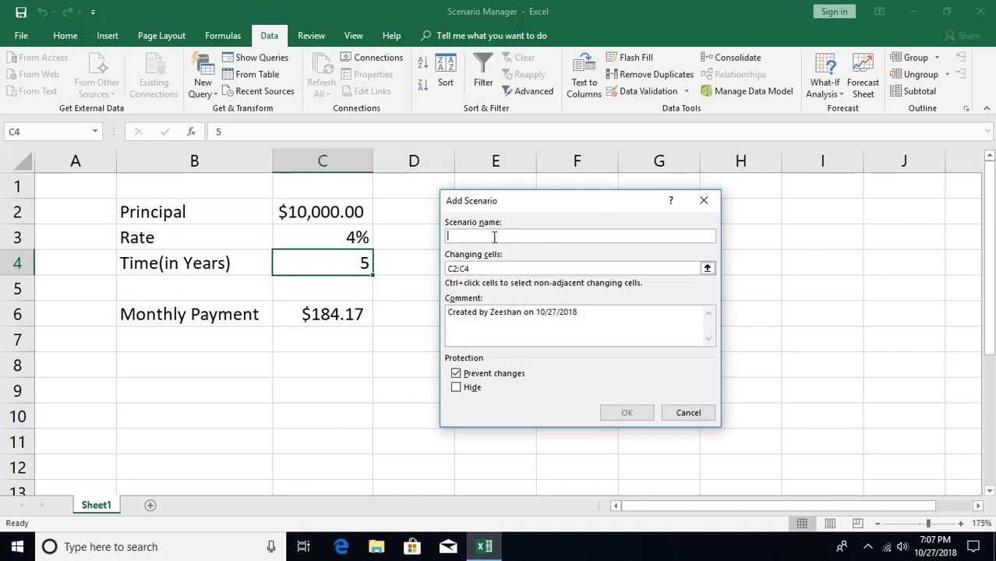
Step: Name the second scenario "100000 at 4% for 2 yrs", keeping C2:C4 as its changing cells
text(100)
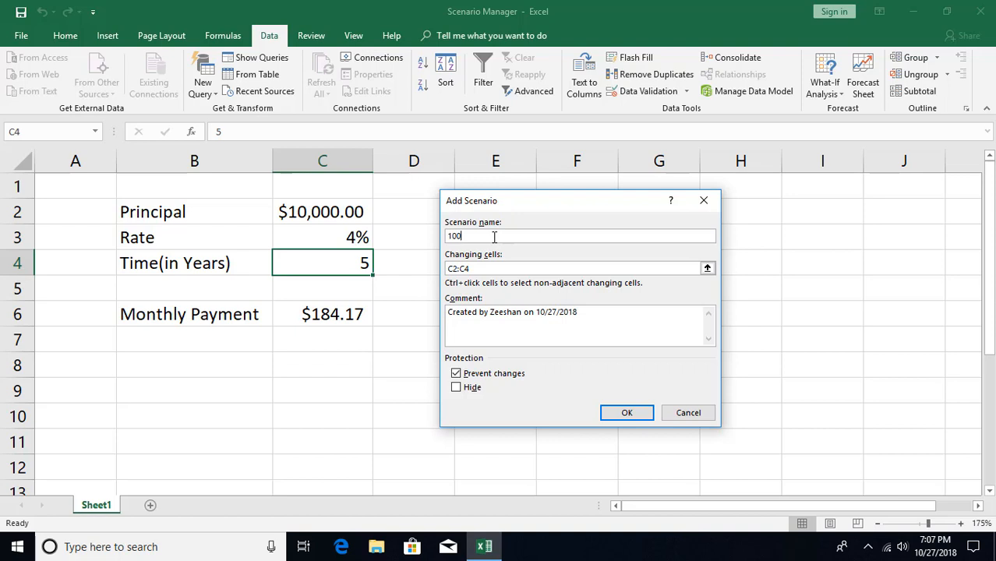
text(000 at 4% for 2 yrs)
click(486, 269)
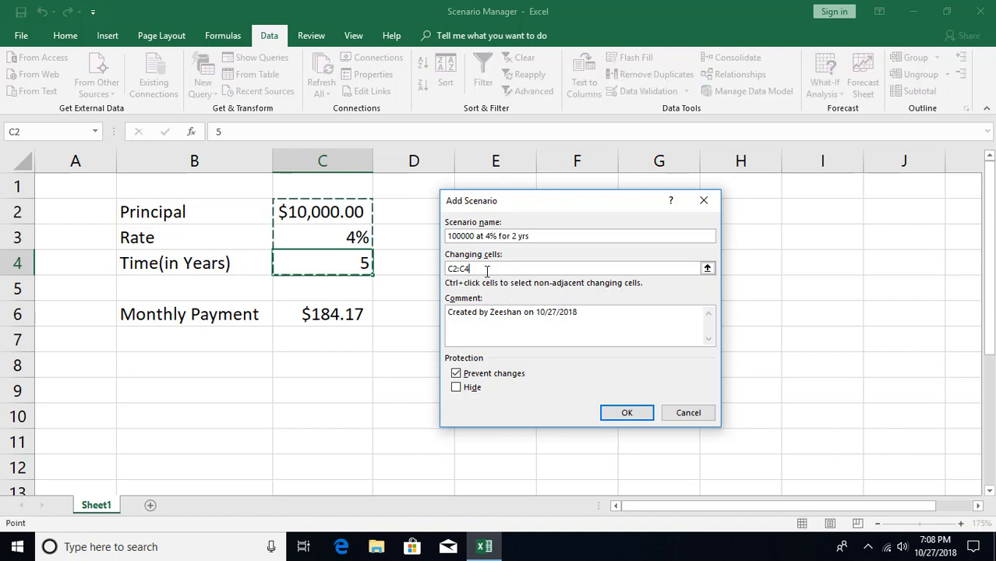
click(615, 413)
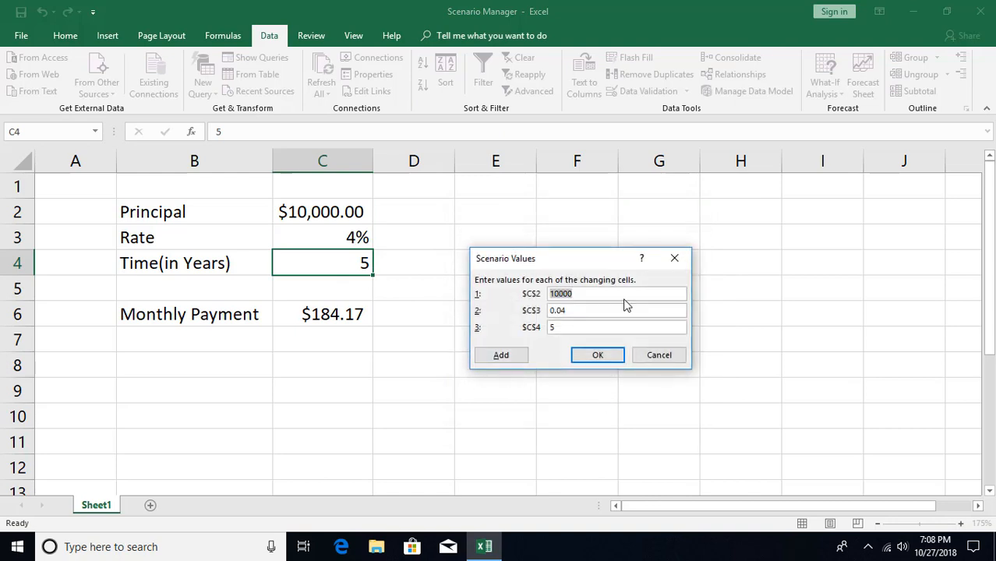
Step: Set the second scenario's values to 100000 for C2 and 2 for C4, keeping 0.04 for C3, and save it
text(100000)
double_click(561, 325)
text(2)
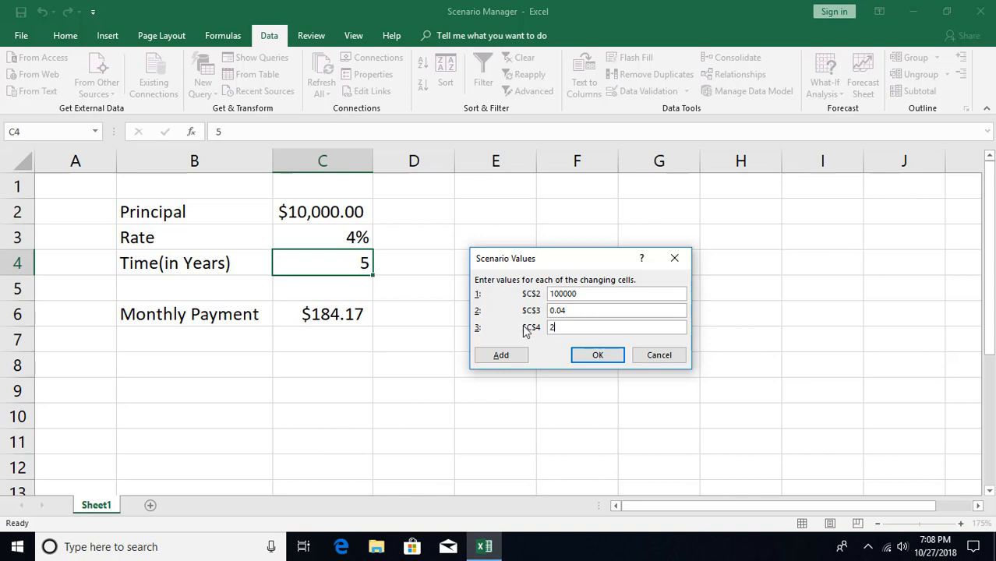
click(583, 356)
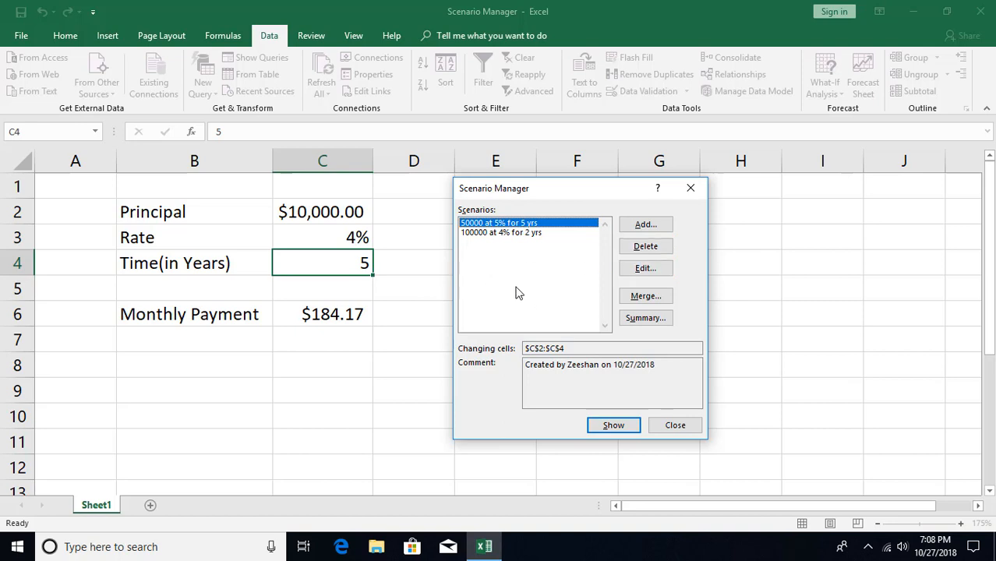
Step: Create a scenario summary report with C6 as the result cell and review its cell references and scenario columns
click(643, 318)
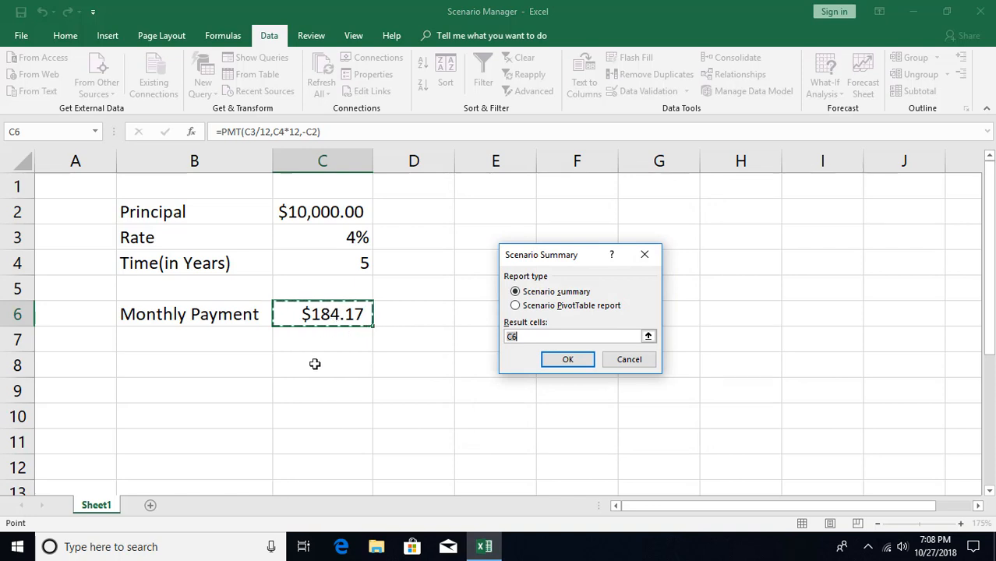
click(568, 359)
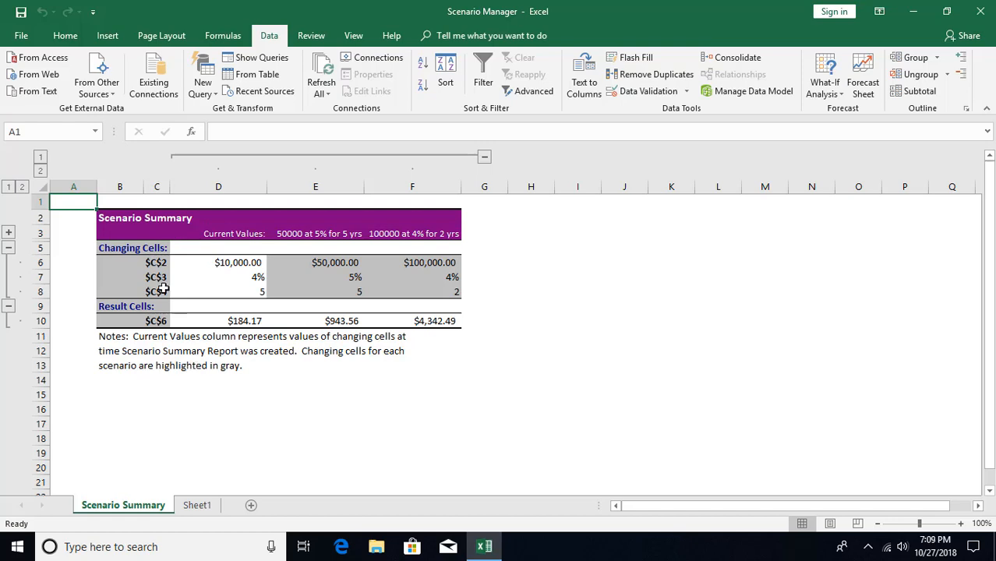
click(153, 264)
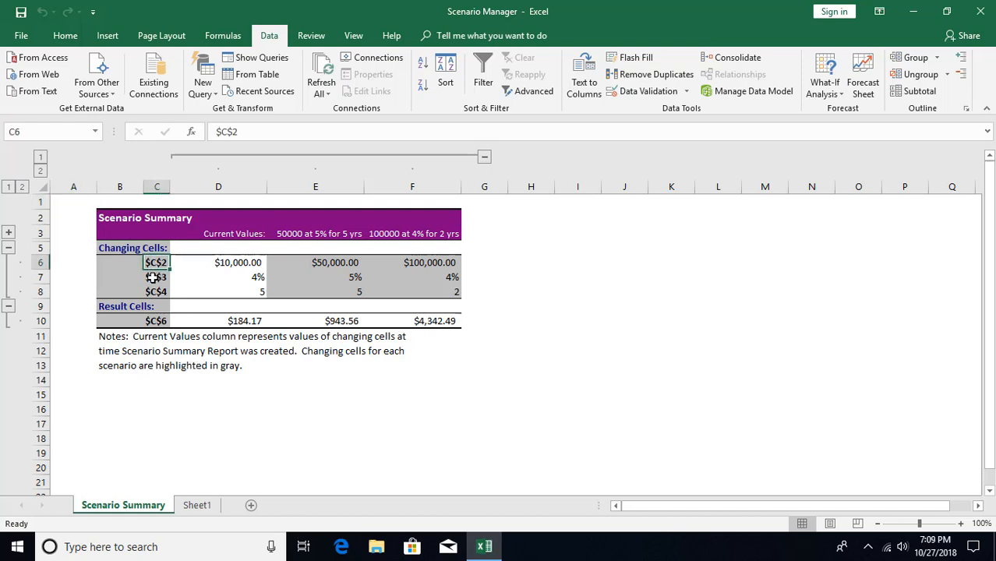
click(153, 278)
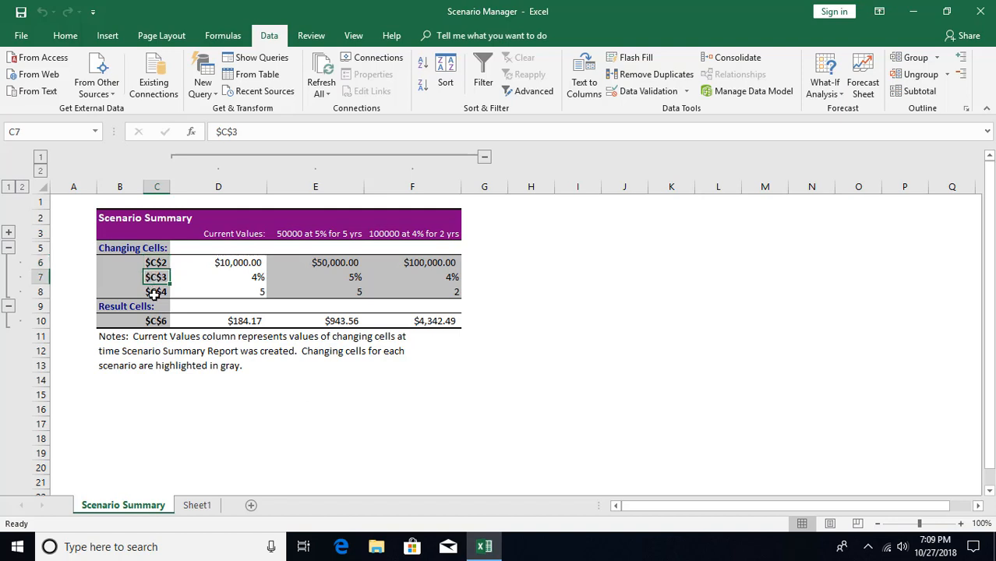
click(155, 293)
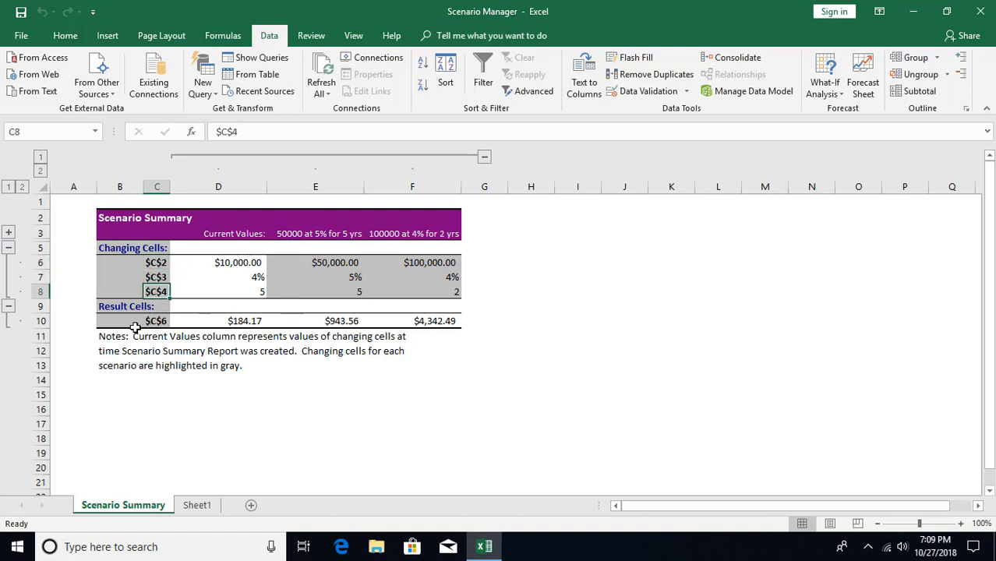
click(150, 321)
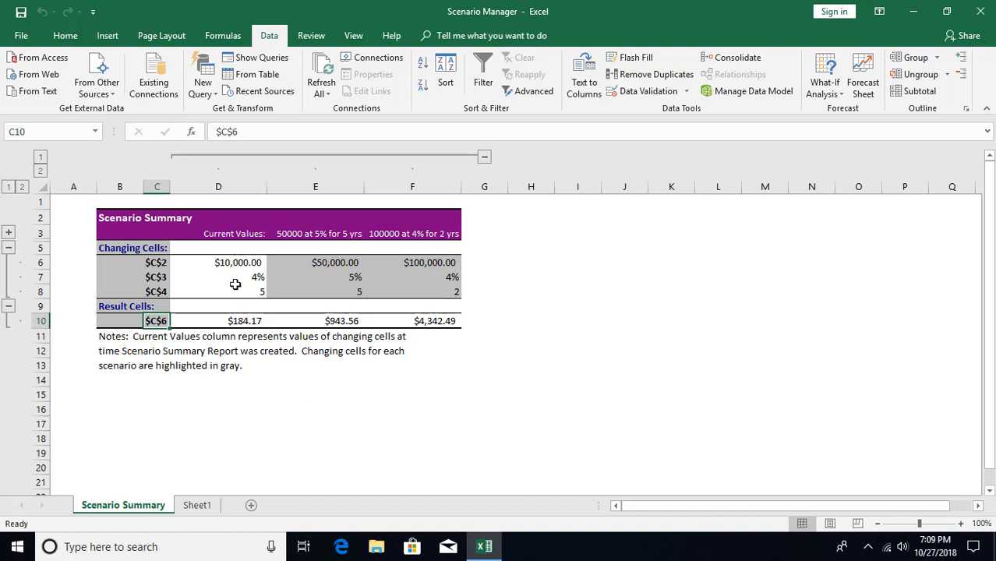
click(311, 234)
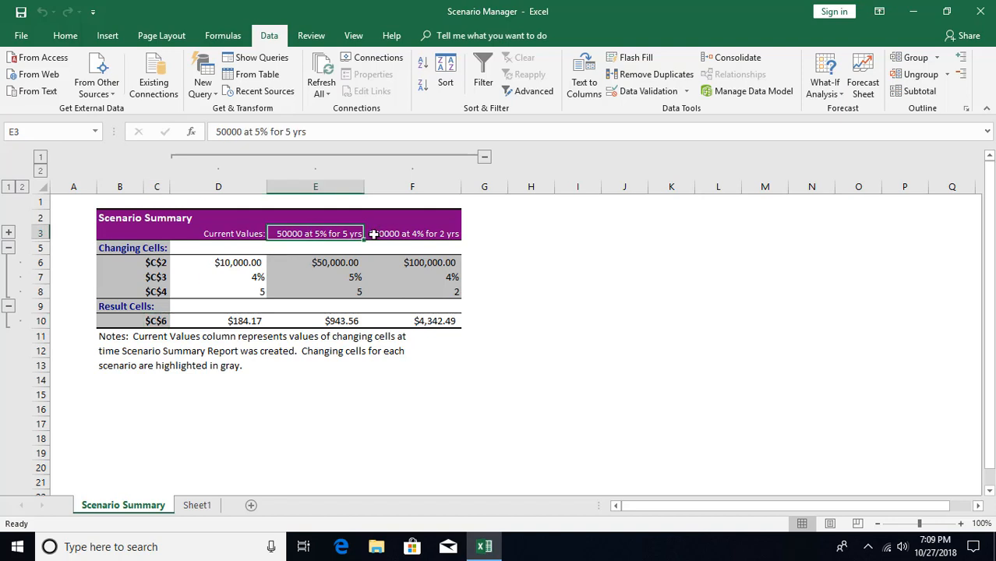
click(402, 237)
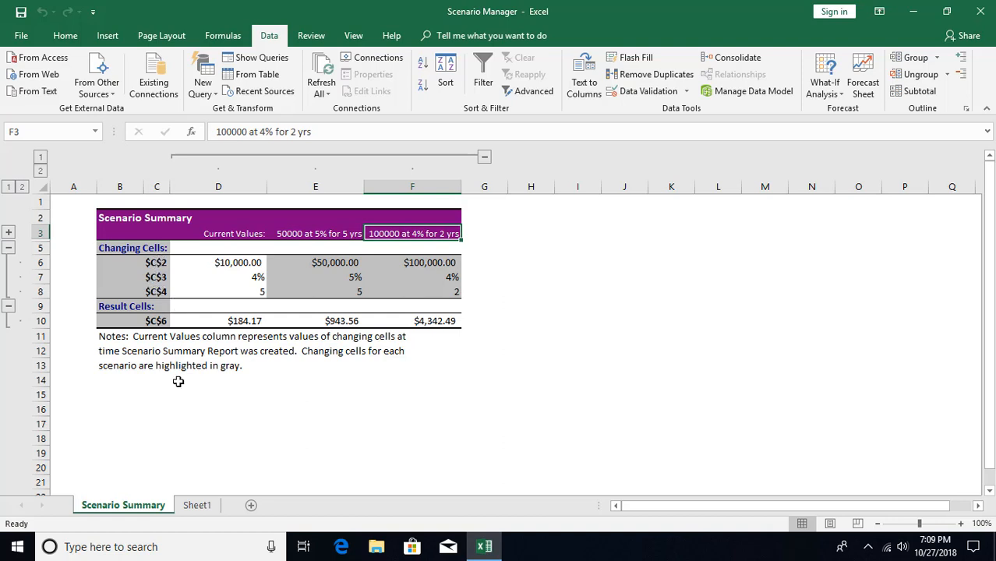
Step: On Sheet1, name cell C2 "Principal" and cell C3 "Rate"
click(196, 505)
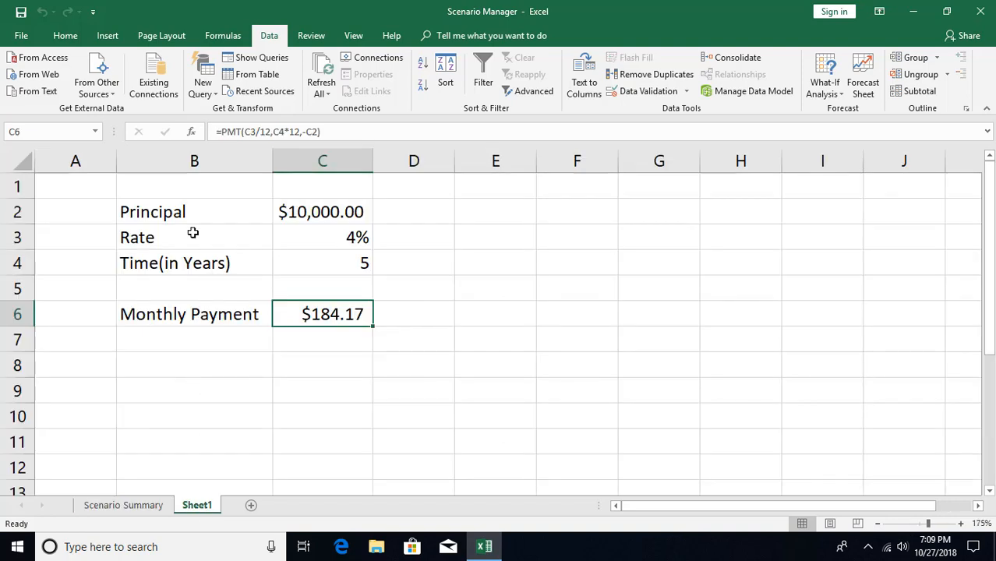
click(324, 213)
click(47, 131)
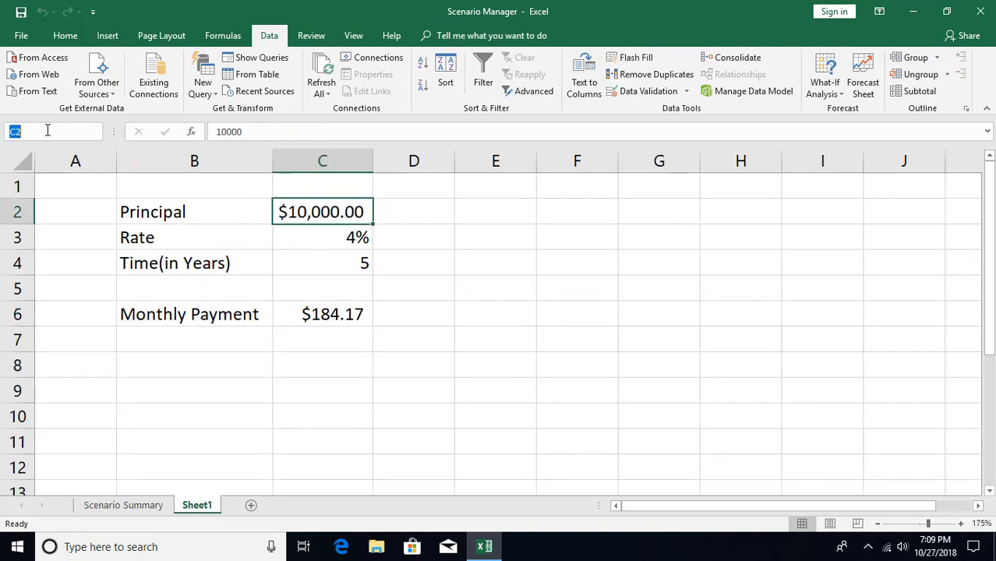
text(Principal)
key(Return)
click(313, 244)
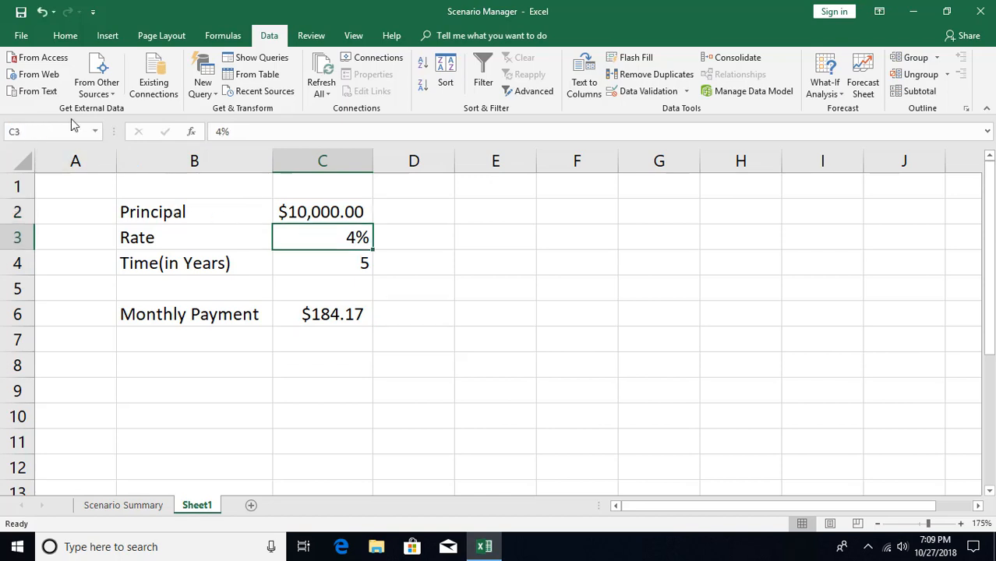
click(49, 131)
text(Rate)
key(Return)
Step: Name cell C4 "Time" and cell C6 "Monthly_Payment"
click(342, 280)
click(339, 268)
click(34, 130)
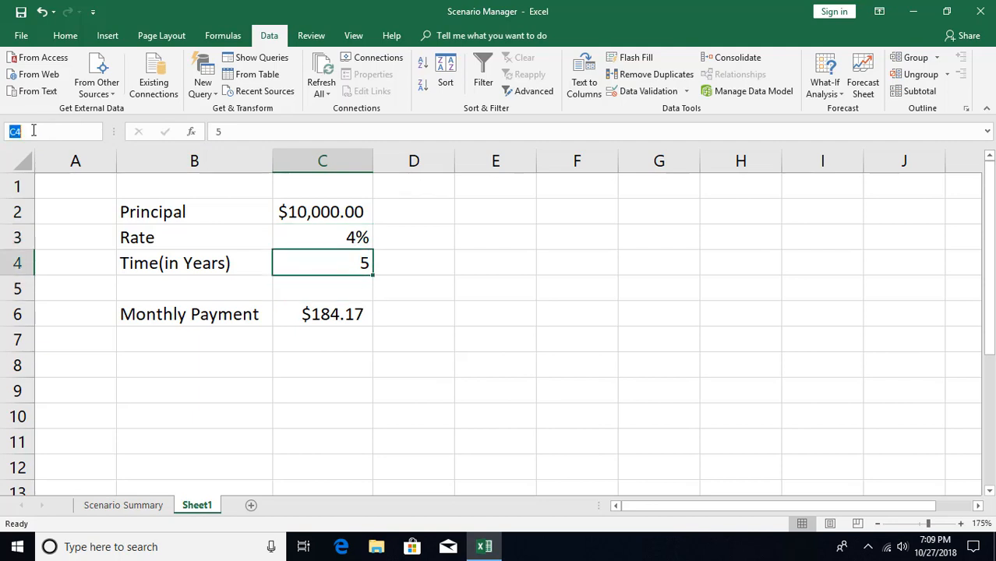
text(Time)
key(Return)
click(323, 315)
text(Monthly_Payment)
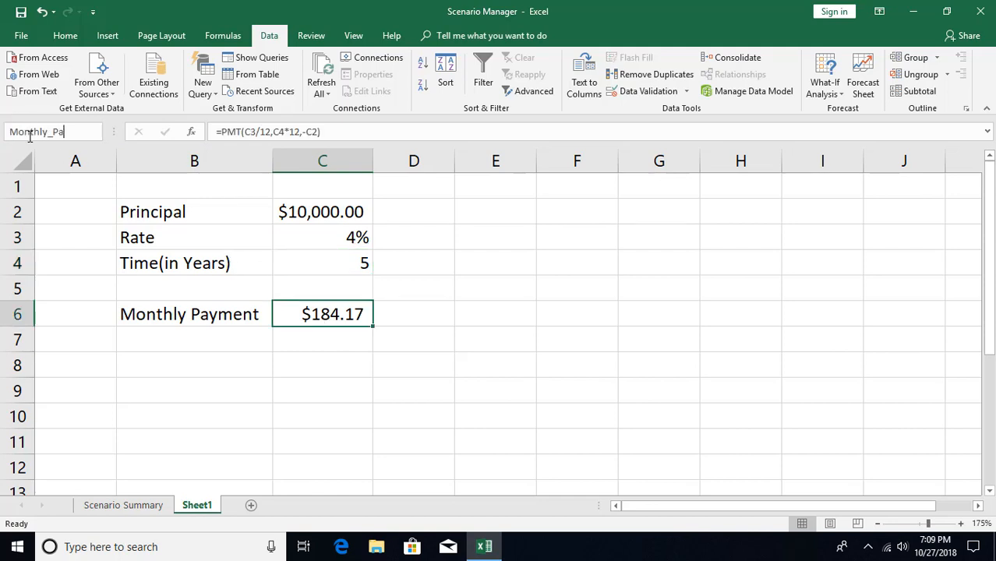
key(Return)
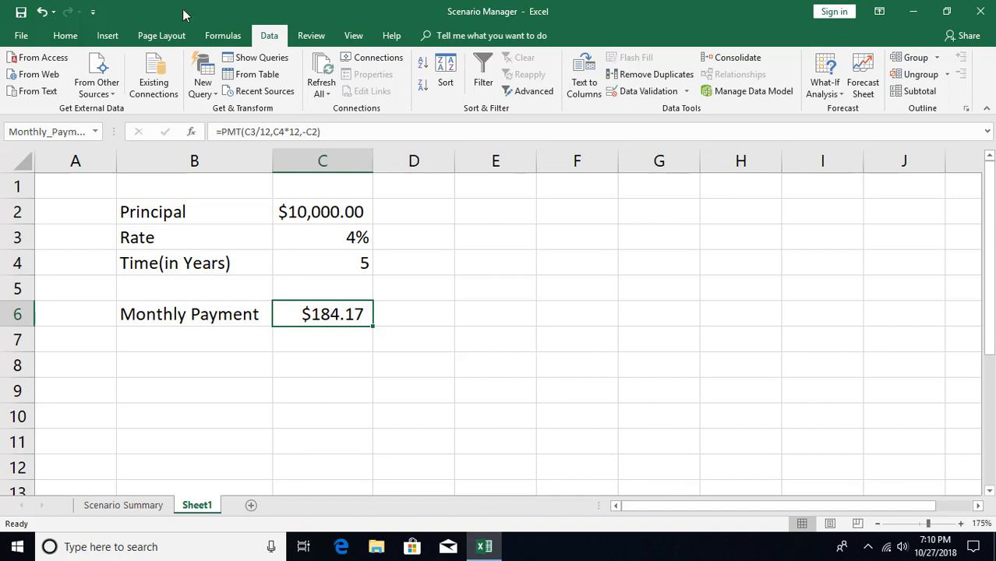
Step: Create a new scenario summary report from the existing scenarios with C6 as the result cell
click(826, 82)
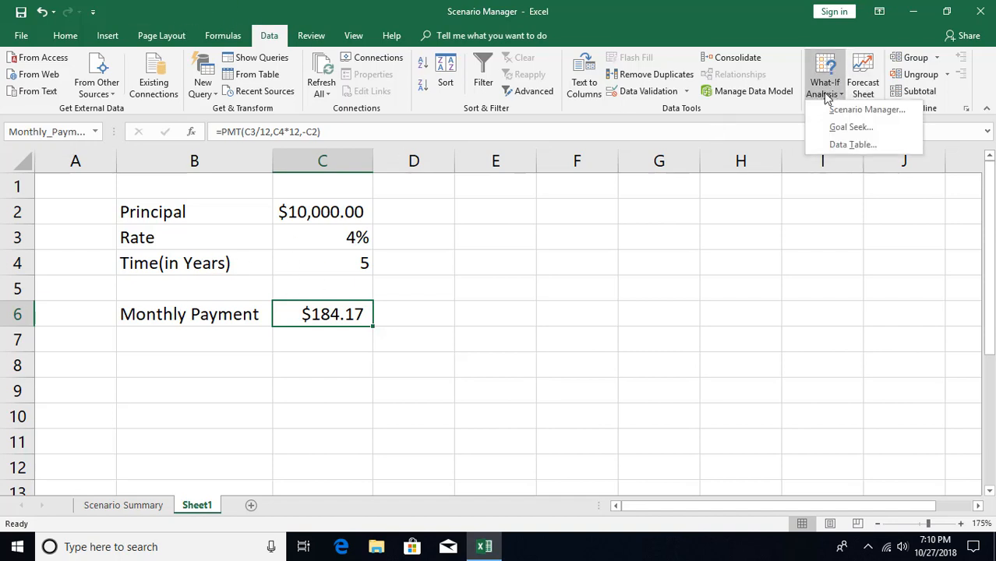
click(833, 113)
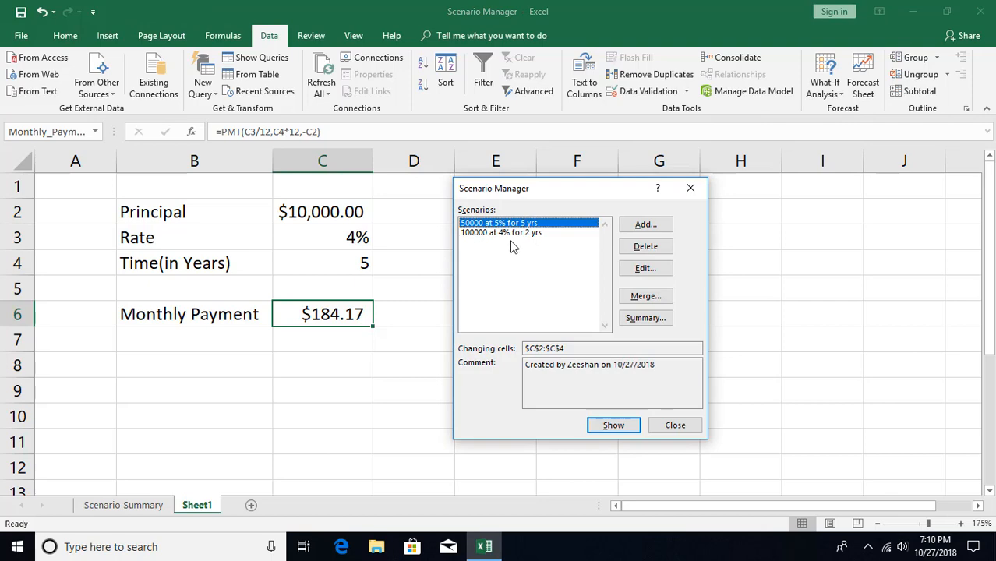
click(647, 317)
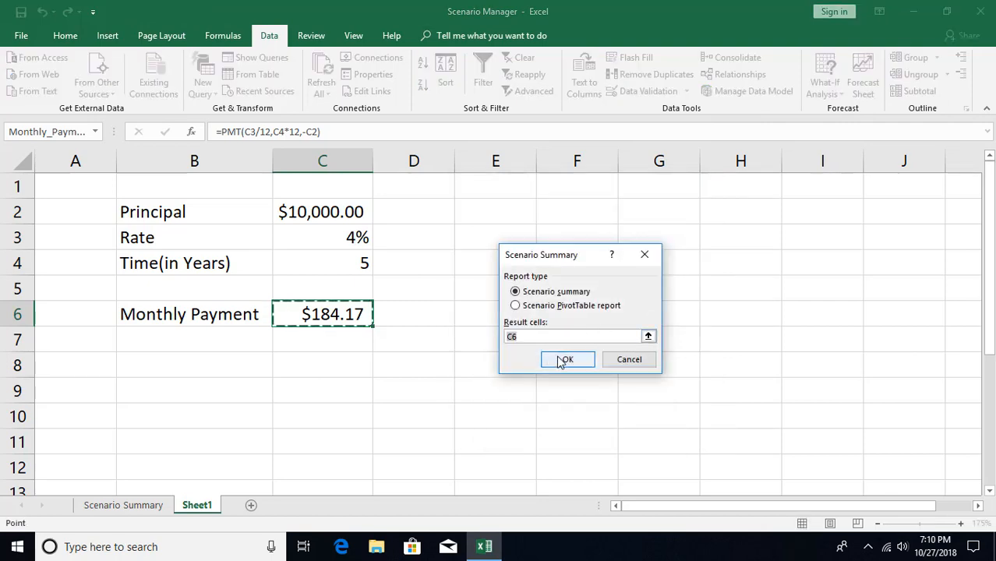
click(564, 359)
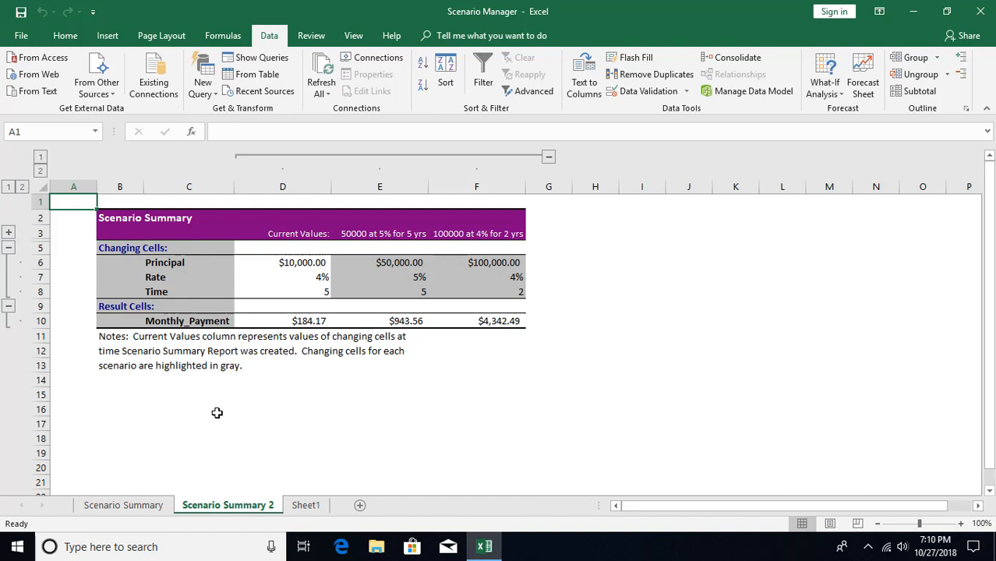
Step: Review the named changing and result cells in the new summary report and the monthly payment of each scenario
click(192, 265)
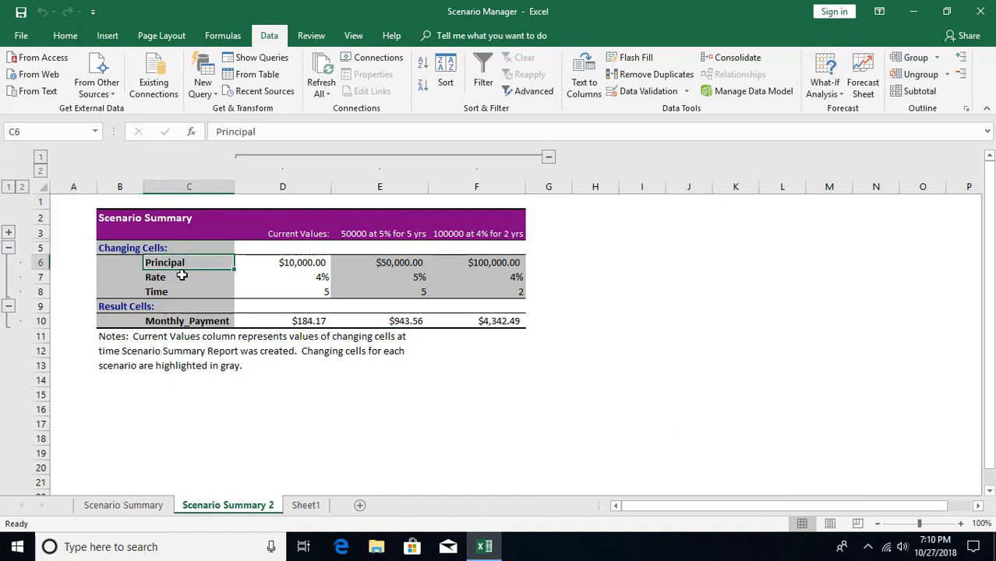
click(178, 279)
click(188, 290)
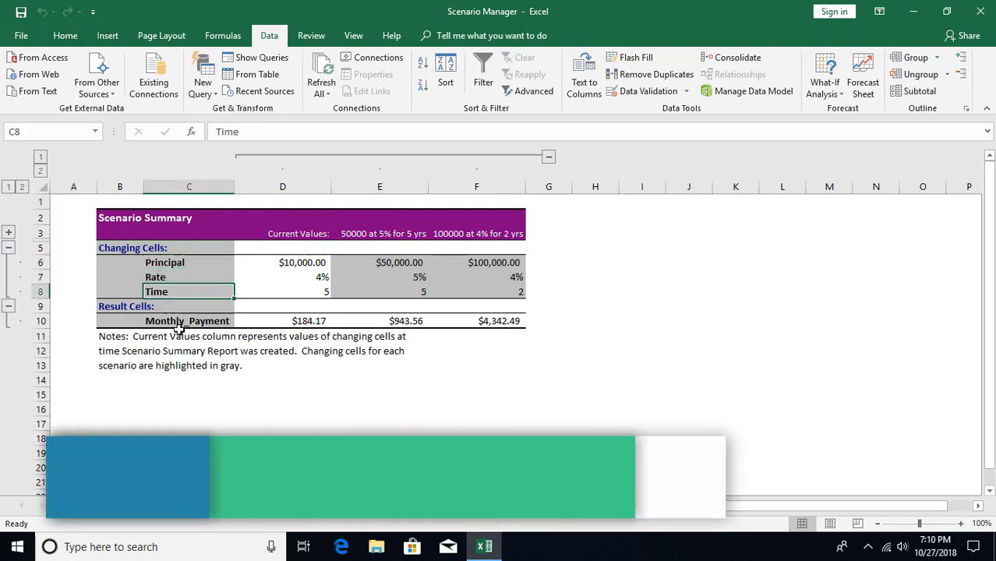
click(187, 332)
click(188, 322)
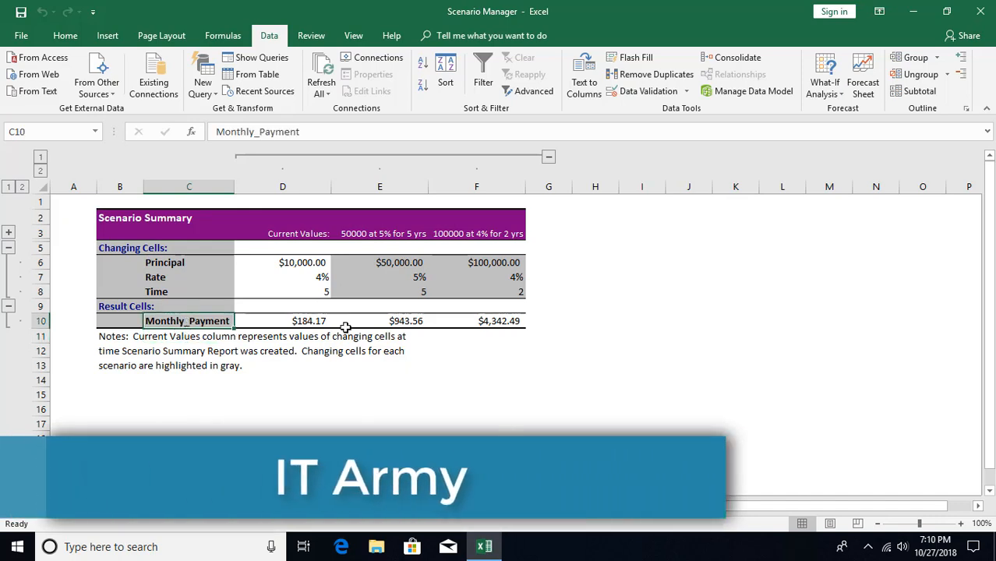
click(404, 323)
click(479, 321)
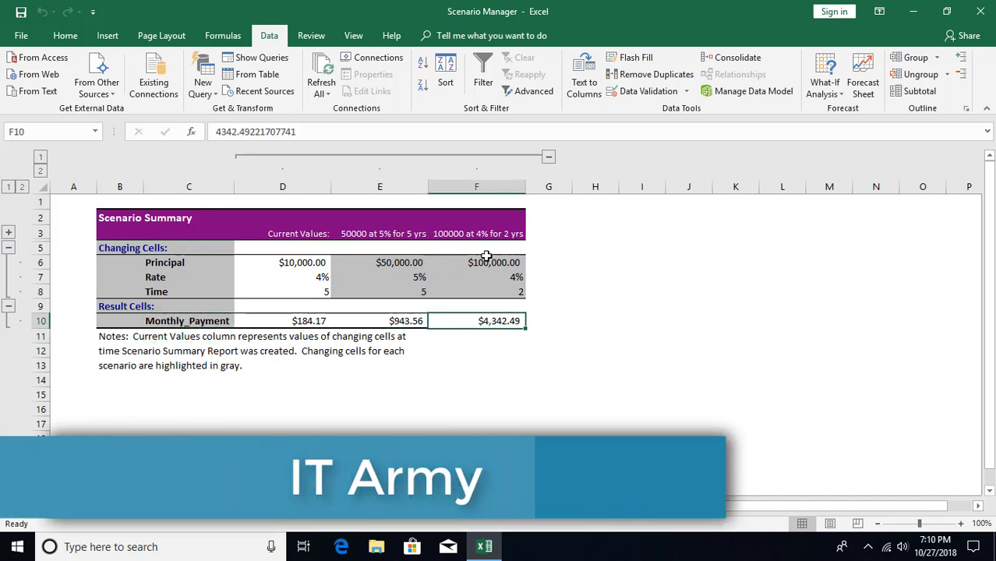